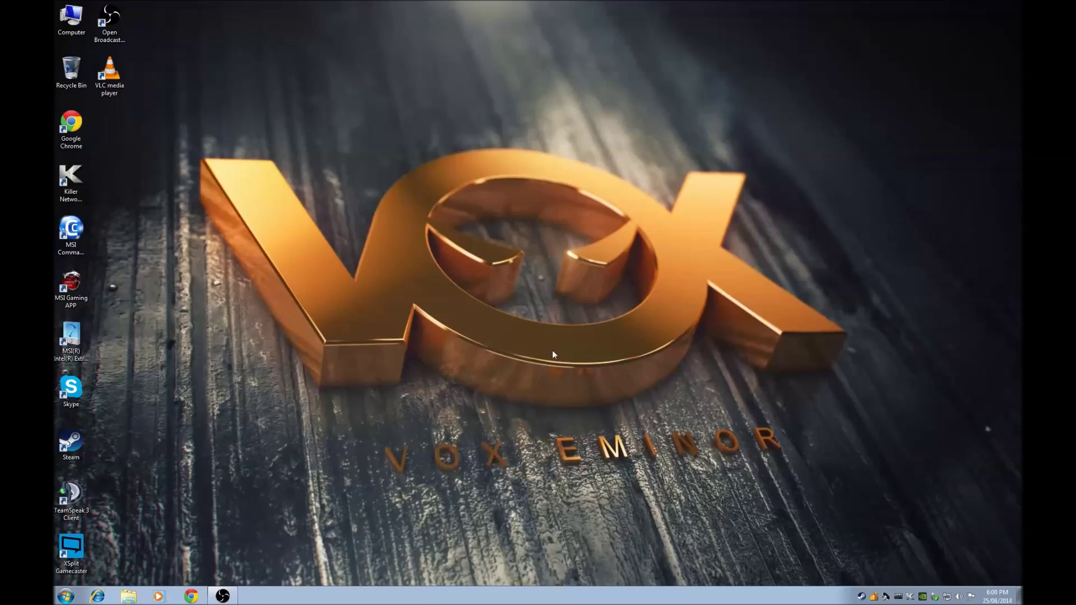
# Open Killer Network Manager from the desktop.
pyautogui.rightClick(910, 596)
pyautogui.click(920, 453)
pyautogui.click(71, 180)
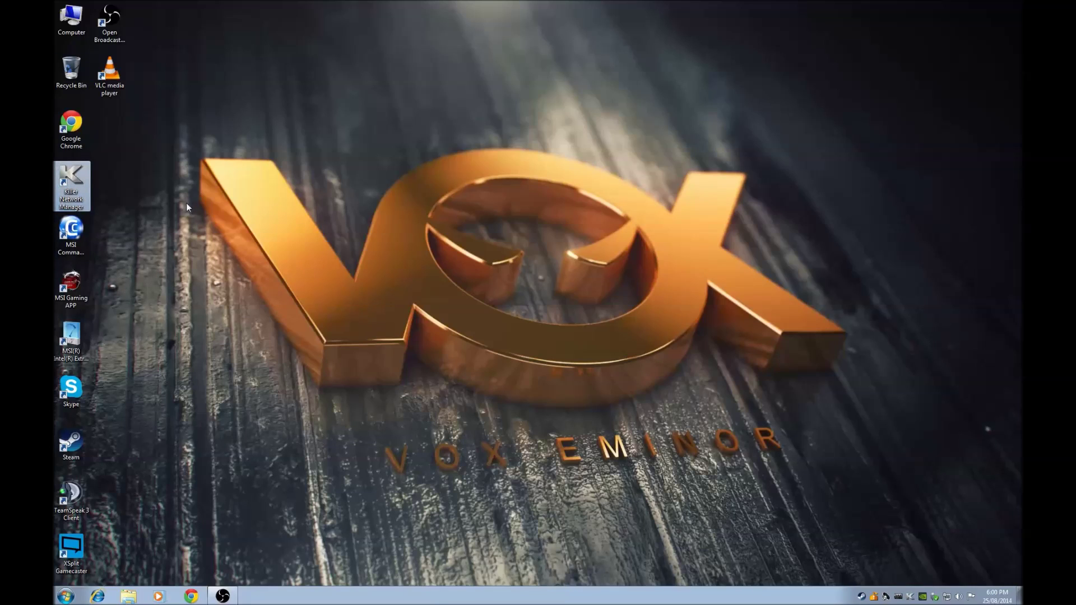
pyautogui.doubleClick(72, 179)
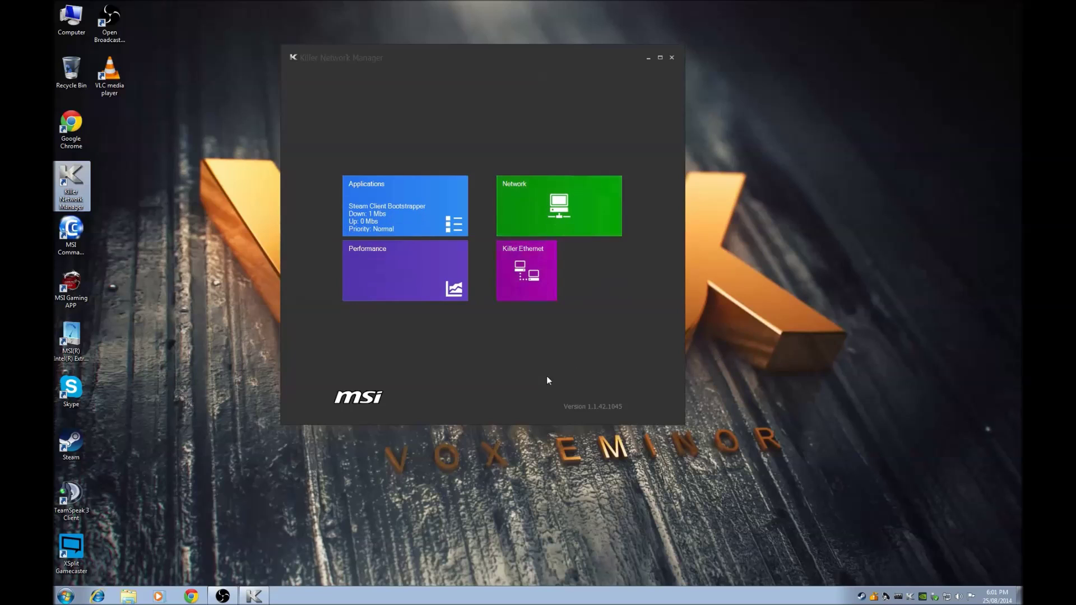
# View the Killer Ethernet adapter's network information, return to the overview and open the Network page.
pyautogui.click(554, 298)
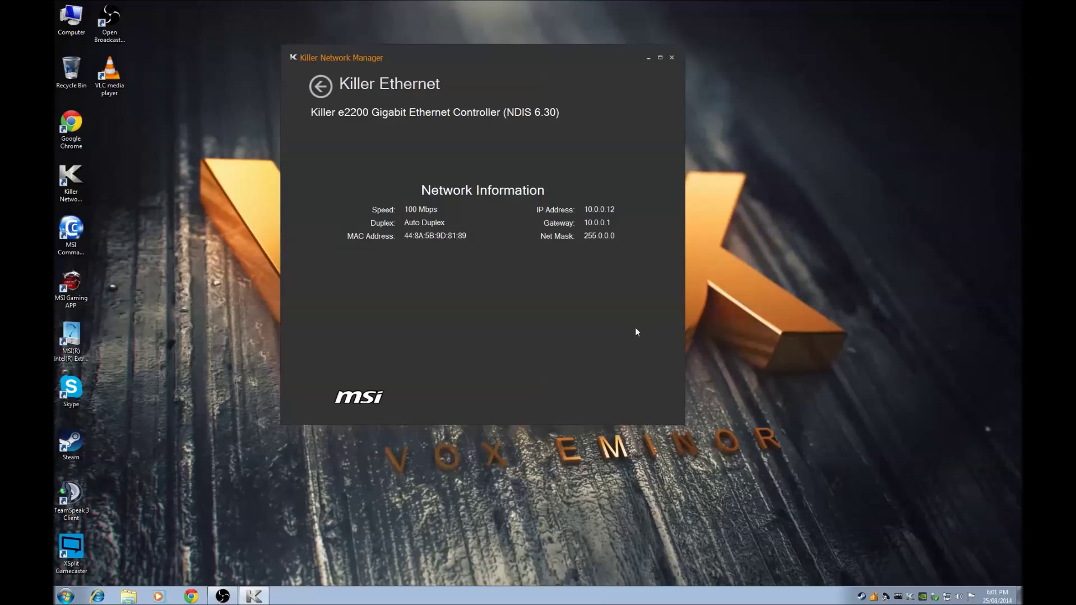
pyautogui.click(320, 86)
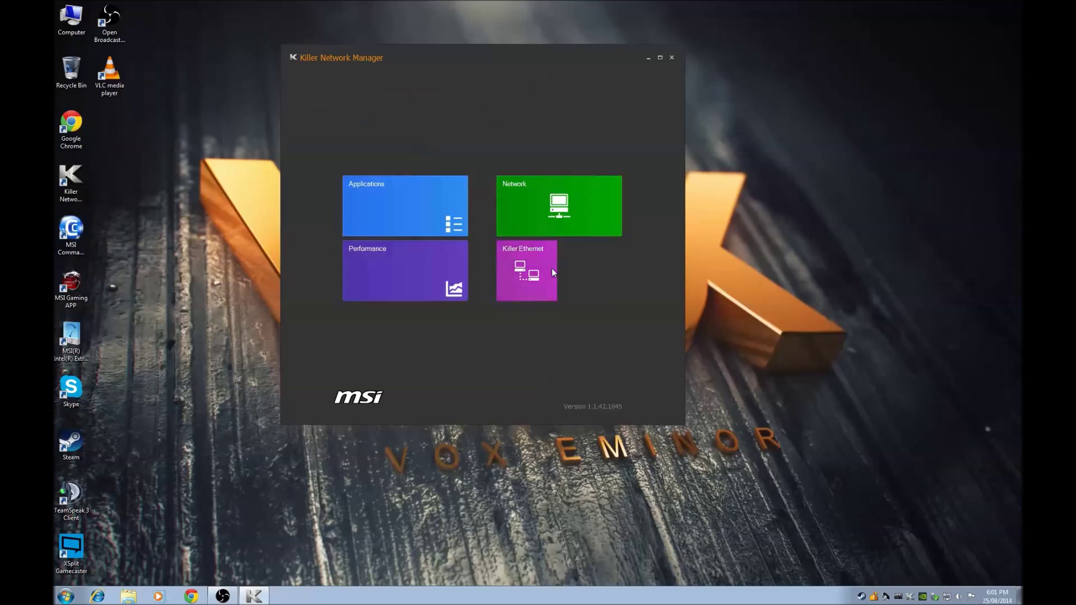
pyautogui.click(577, 227)
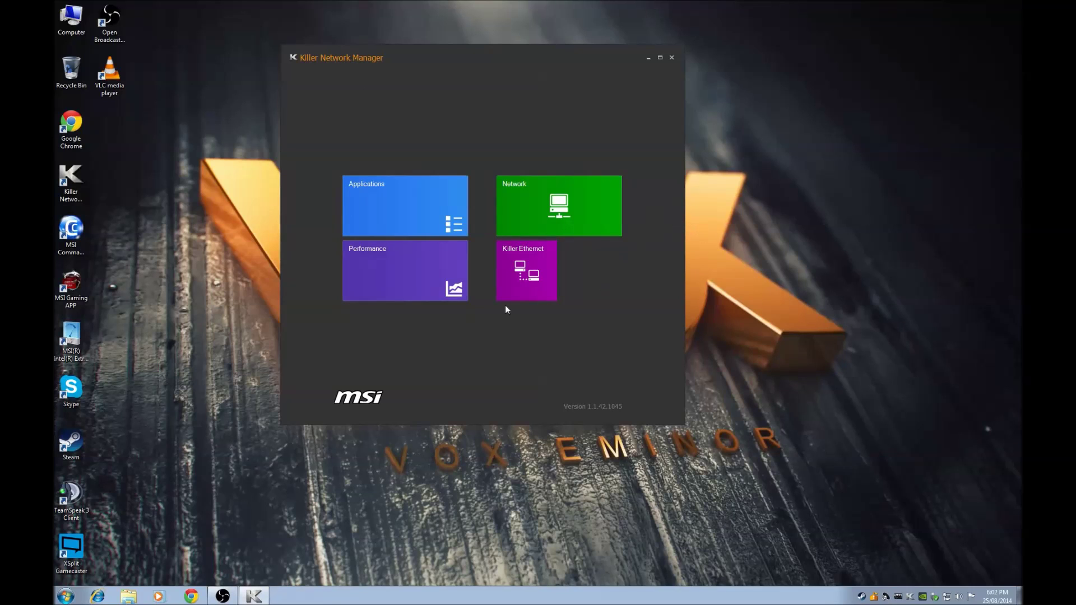
# Examine the System Performance graphs for upload usage, download usage and the top five applications, and return to the overview.
pyautogui.click(404, 272)
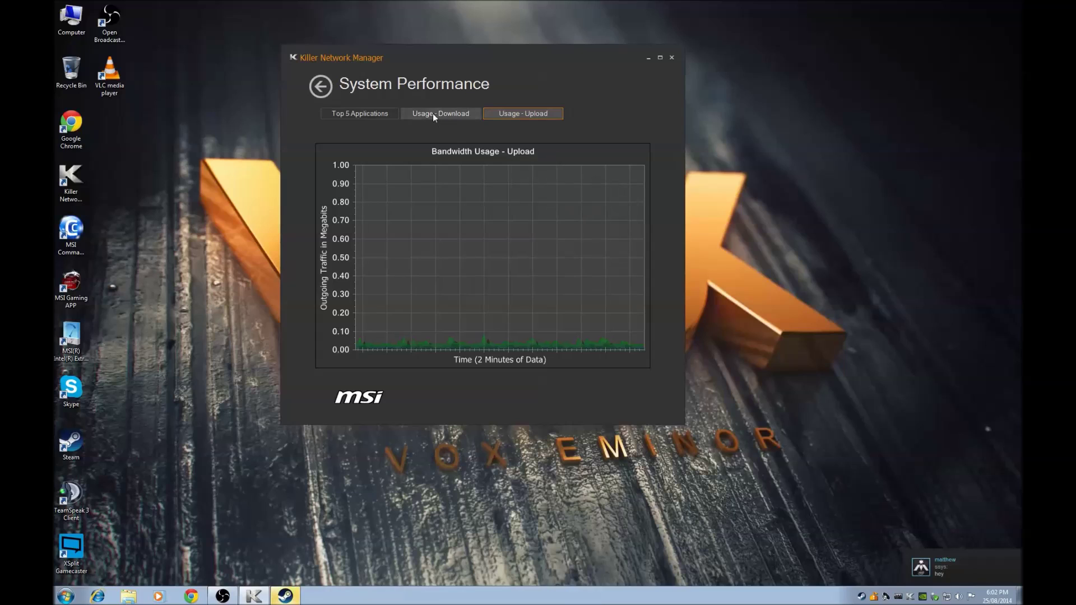
pyautogui.click(281, 516)
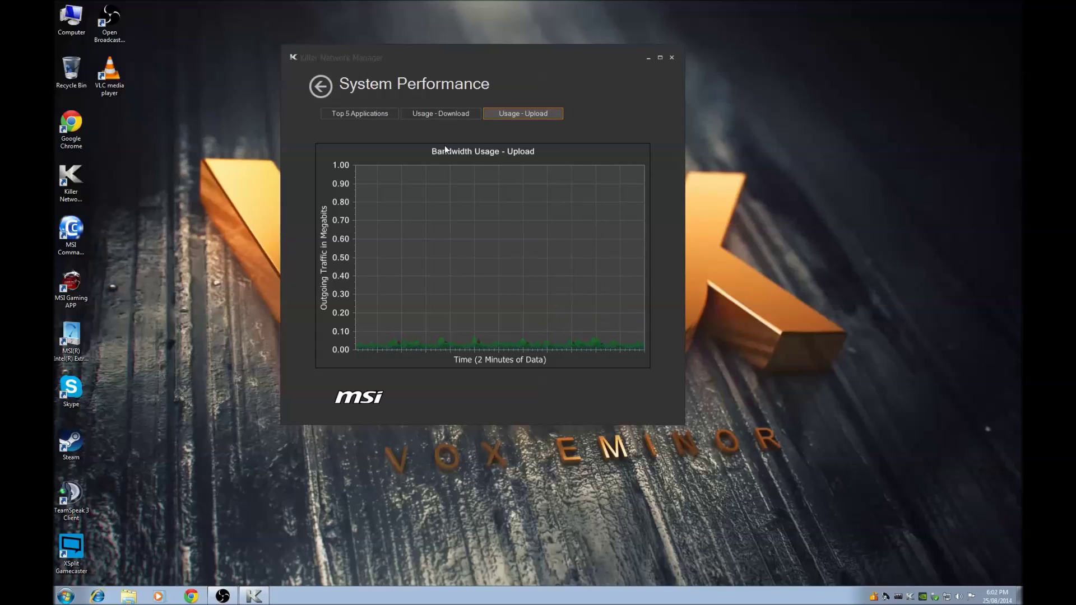
pyautogui.click(439, 116)
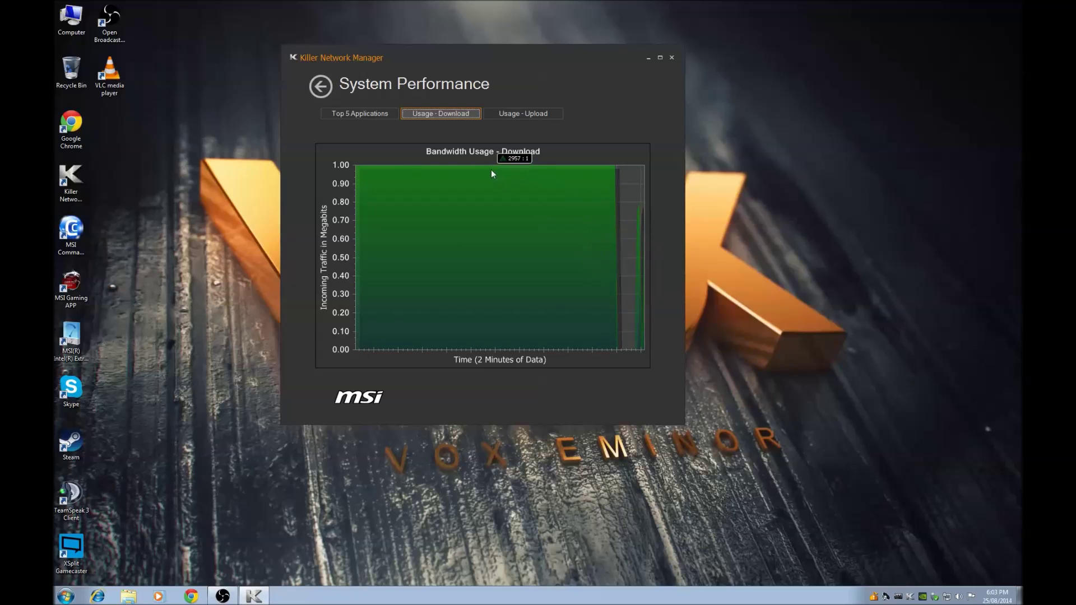
pyautogui.click(365, 113)
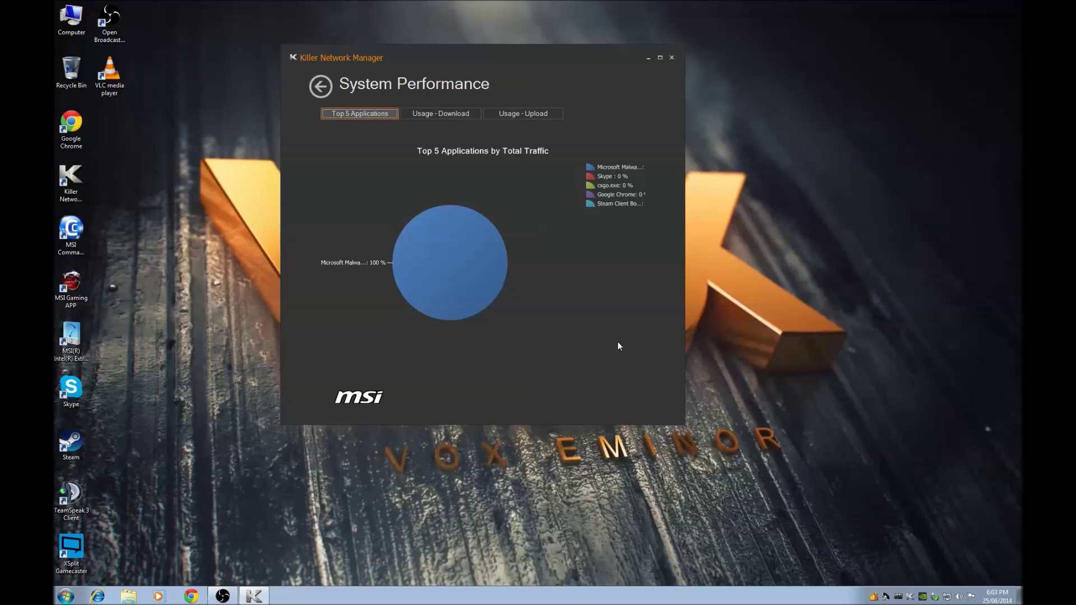
pyautogui.click(448, 114)
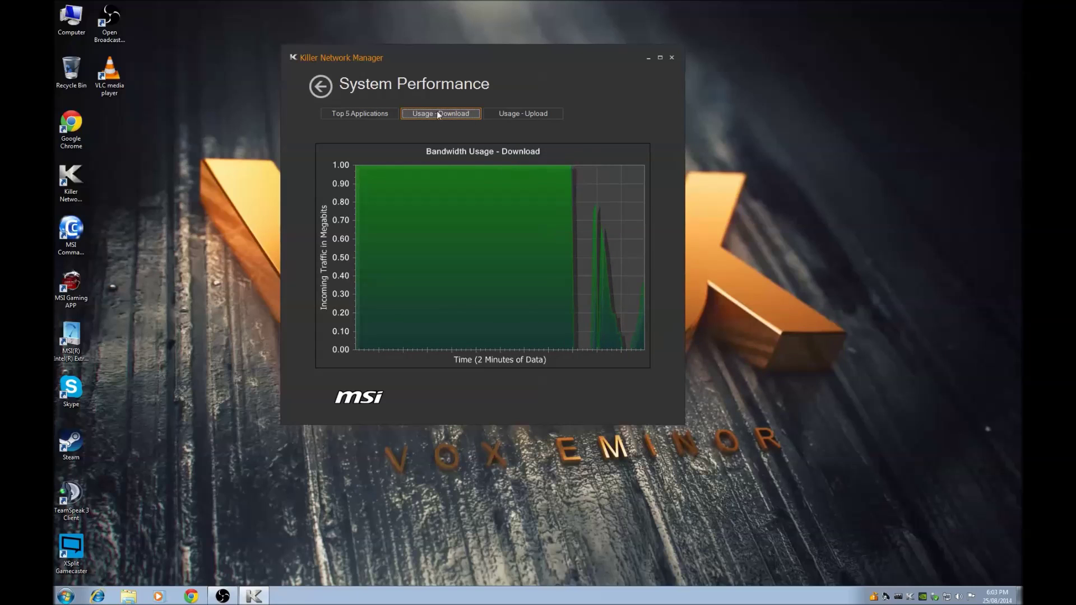
pyautogui.click(386, 114)
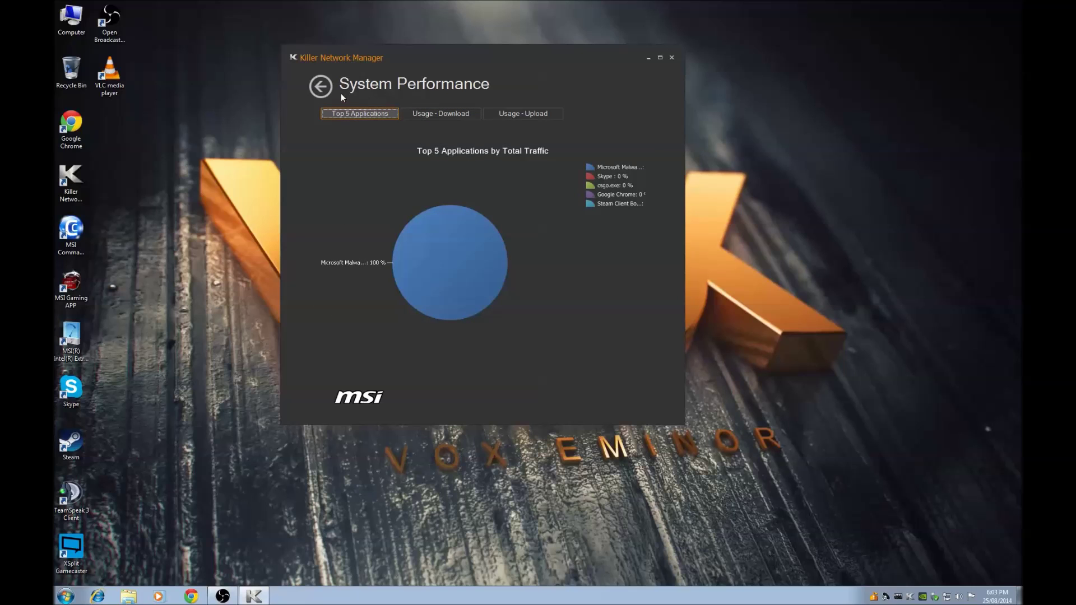
pyautogui.click(325, 88)
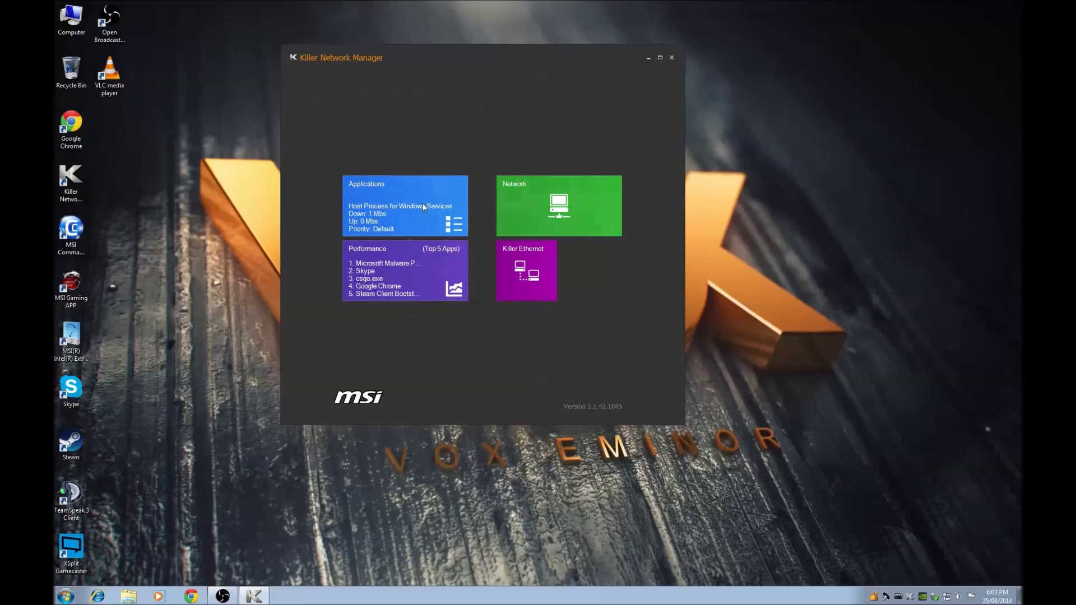
# Open the Applications Page and compare its name, priority, download and upload sort orders, finishing sorted by download.
pyautogui.click(408, 207)
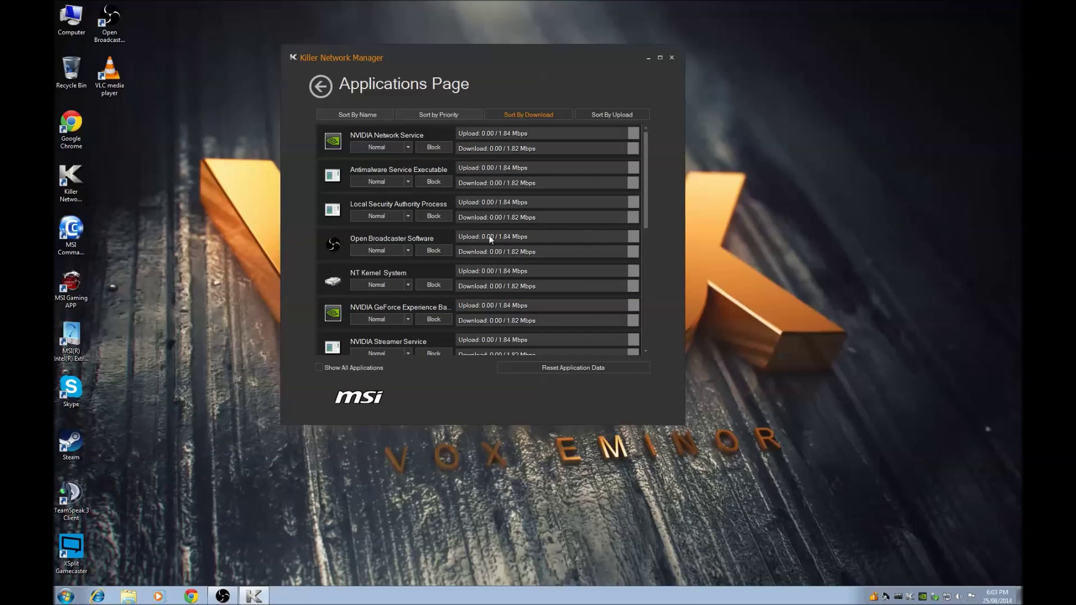
pyautogui.click(369, 115)
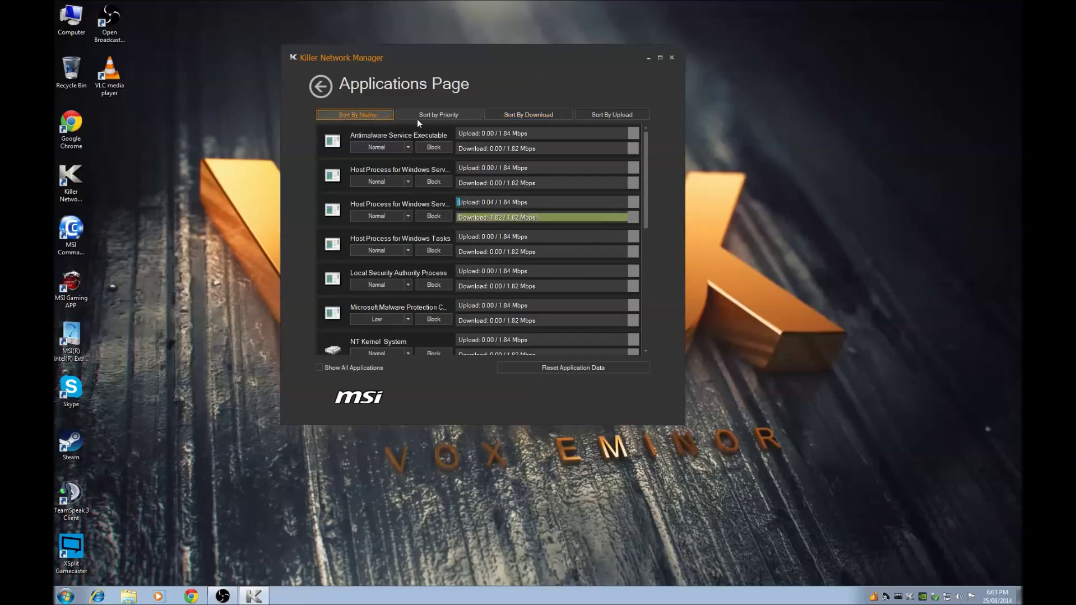
pyautogui.click(434, 115)
pyautogui.click(539, 115)
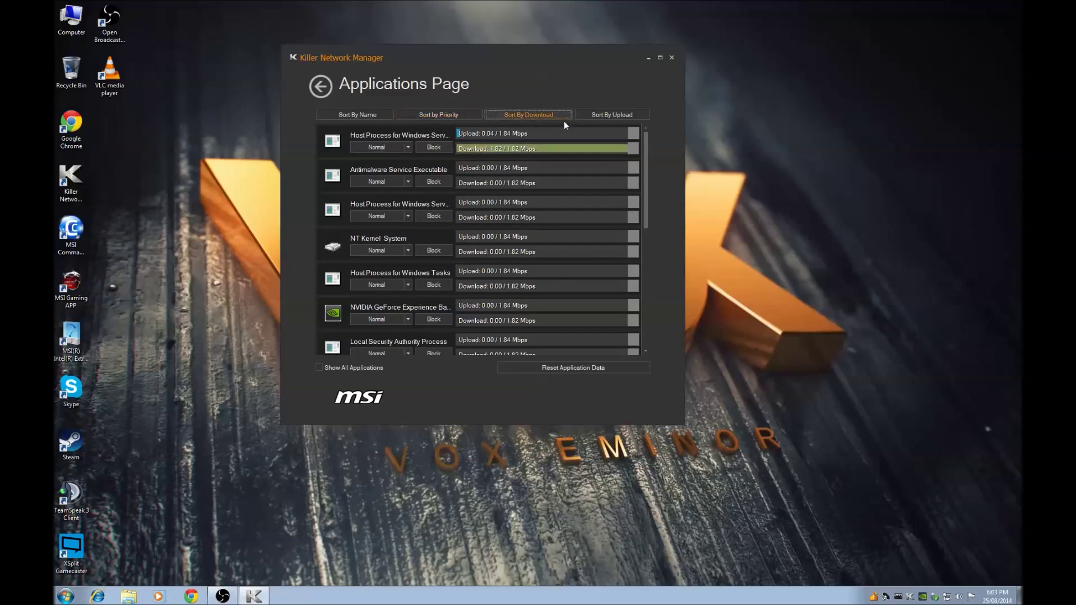
pyautogui.click(611, 116)
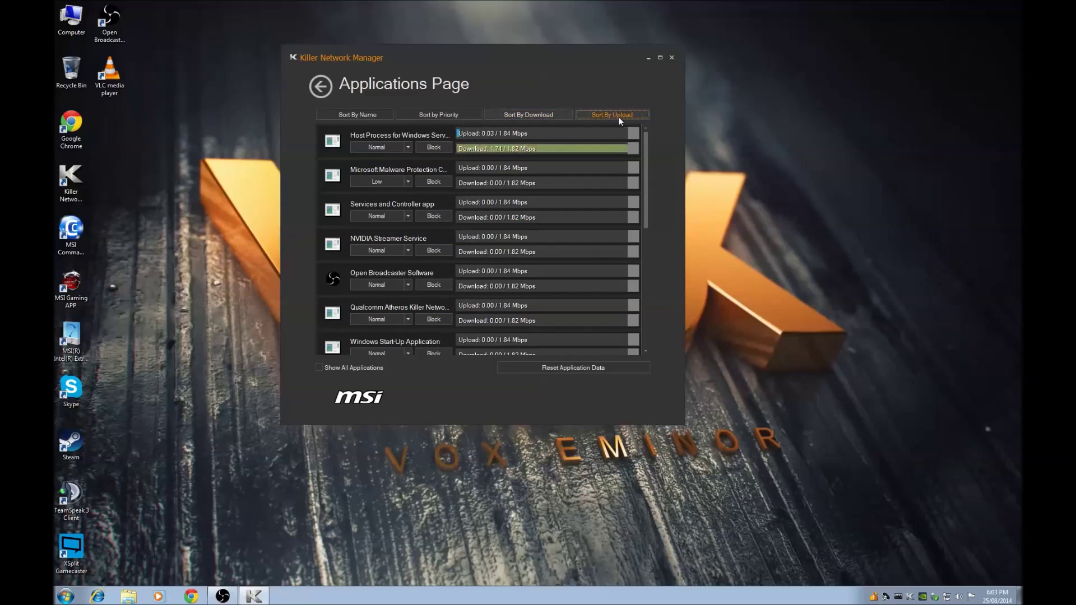
pyautogui.click(539, 116)
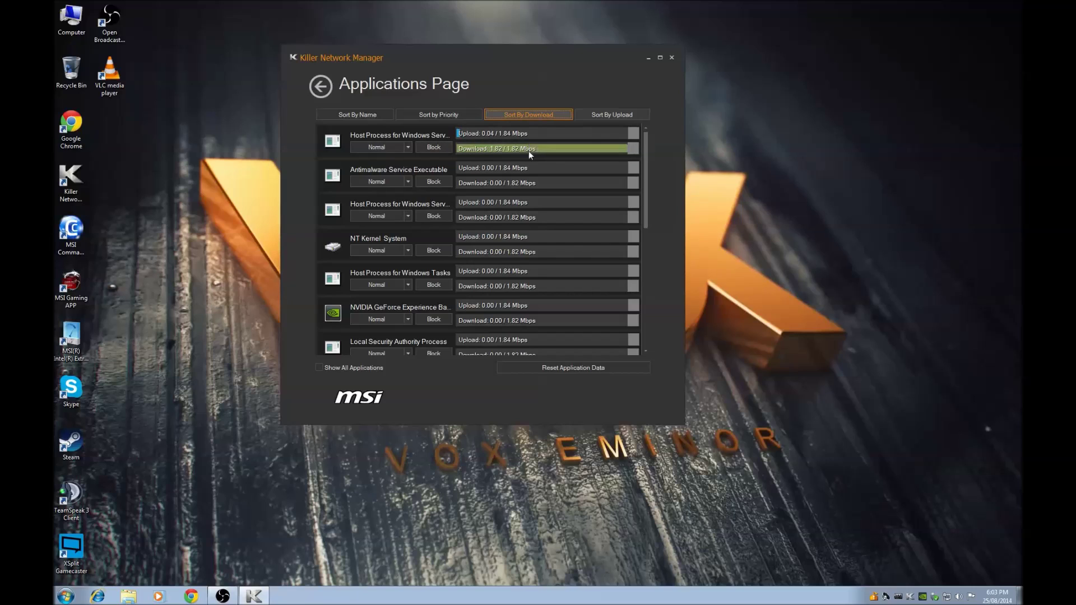
# Set the first-listed Host Process for Windows Services to Low priority and block it, re-sorting the applications by priority.
pyautogui.click(409, 147)
pyautogui.click(388, 190)
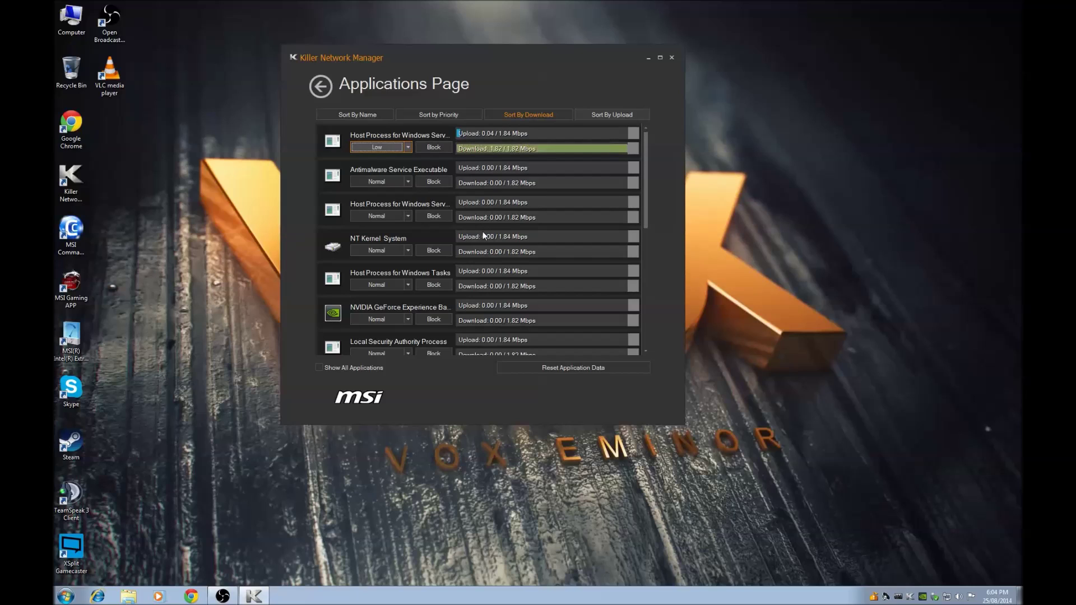
pyautogui.click(433, 148)
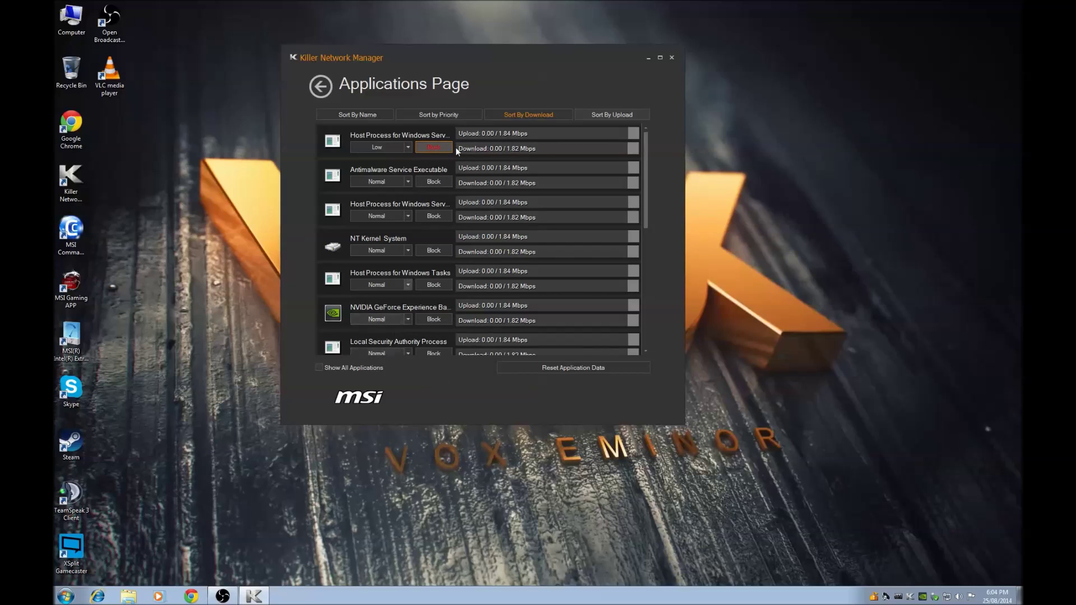
pyautogui.click(442, 114)
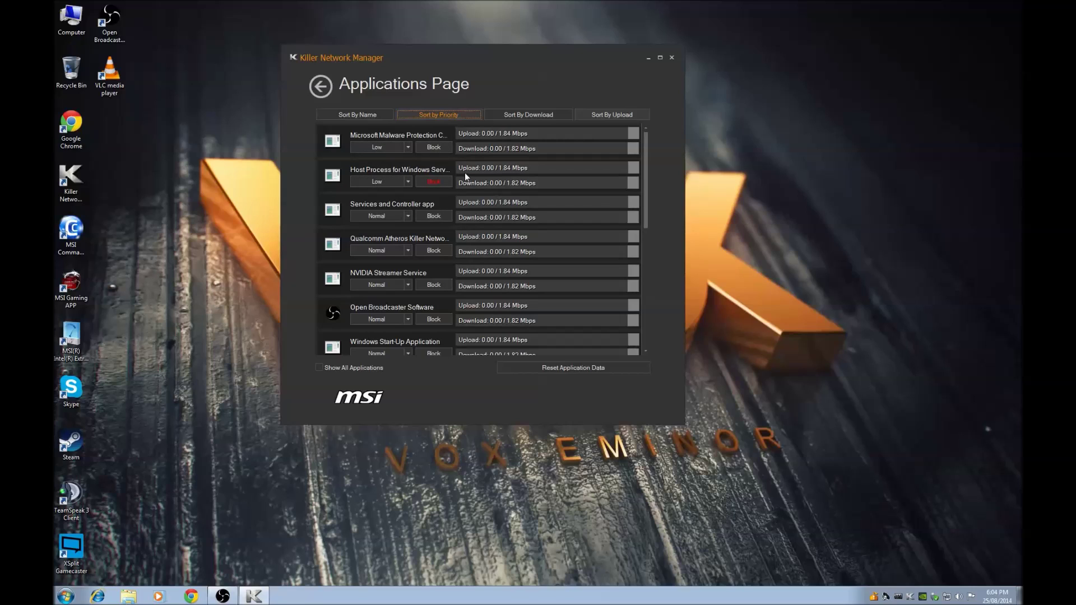
# Launch Steam from the desktop and log in by entering the account password.
pyautogui.rightClick(79, 458)
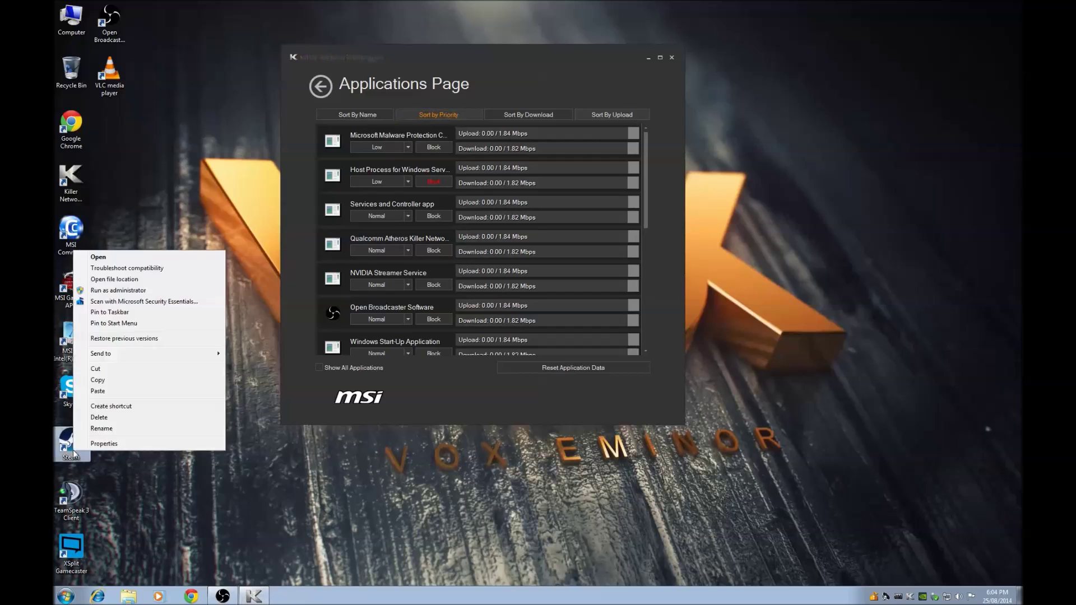
pyautogui.click(285, 529)
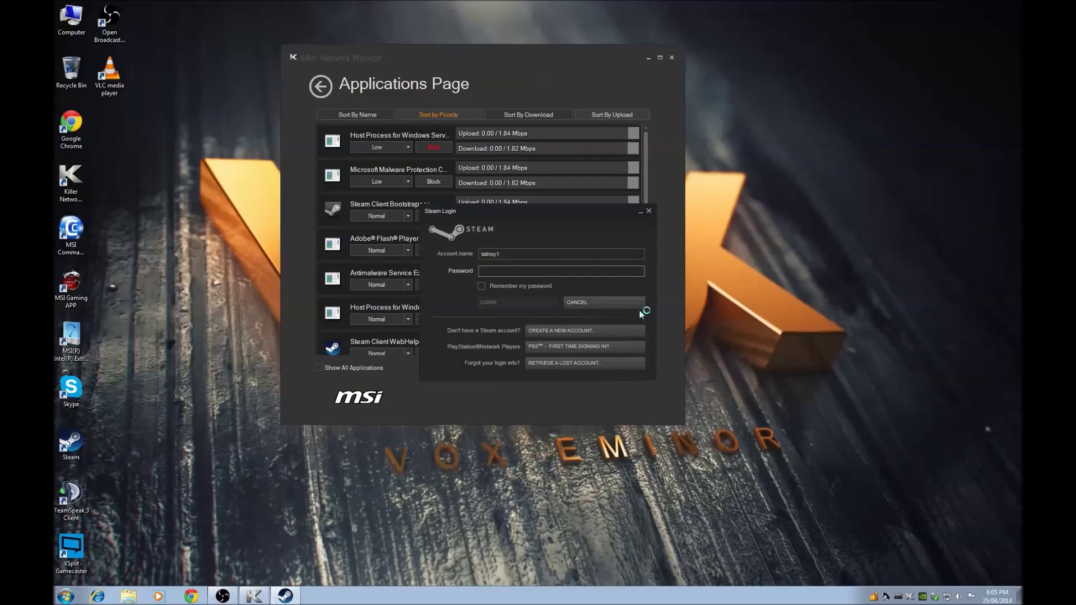
pyautogui.write('••••••••••')
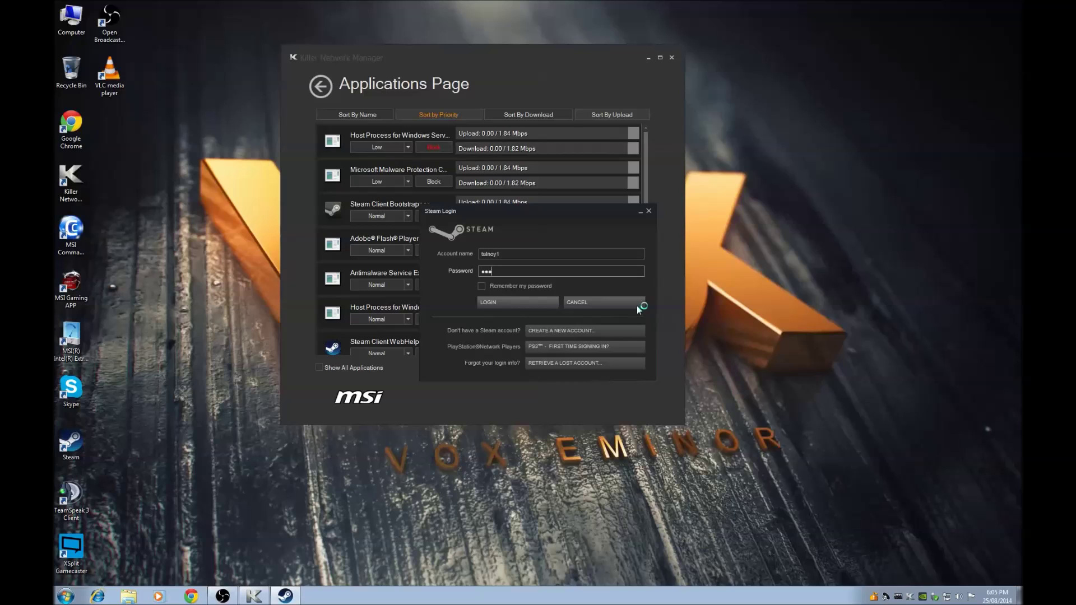
pyautogui.press('Return')
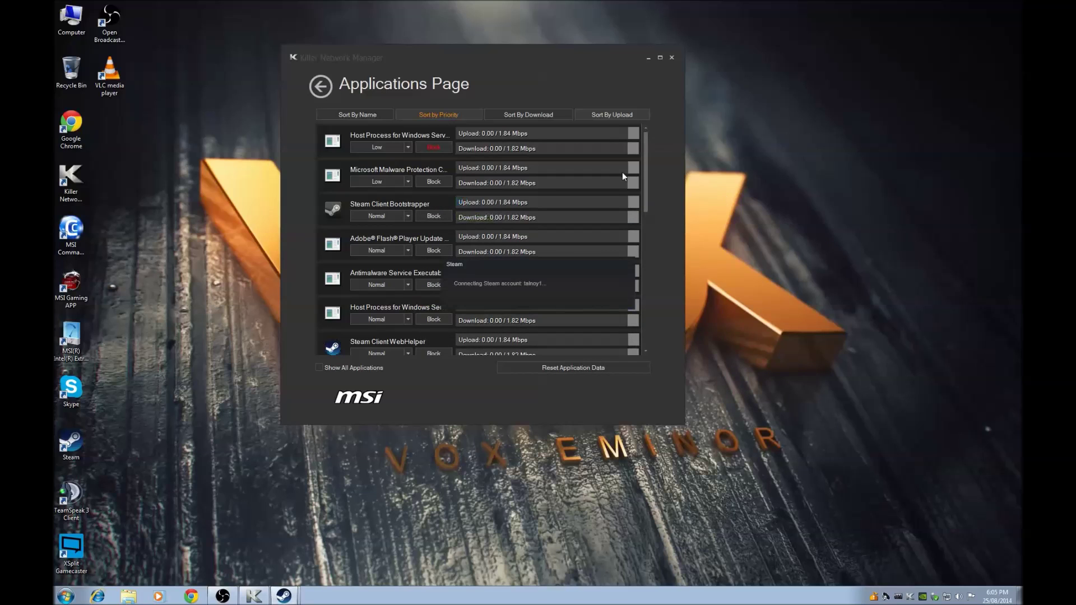
# Open Steam's Downloads view and arrange its window beside the Killer Network Manager application list.
pyautogui.moveTo(494, 149); pyautogui.dragTo(714, 52)
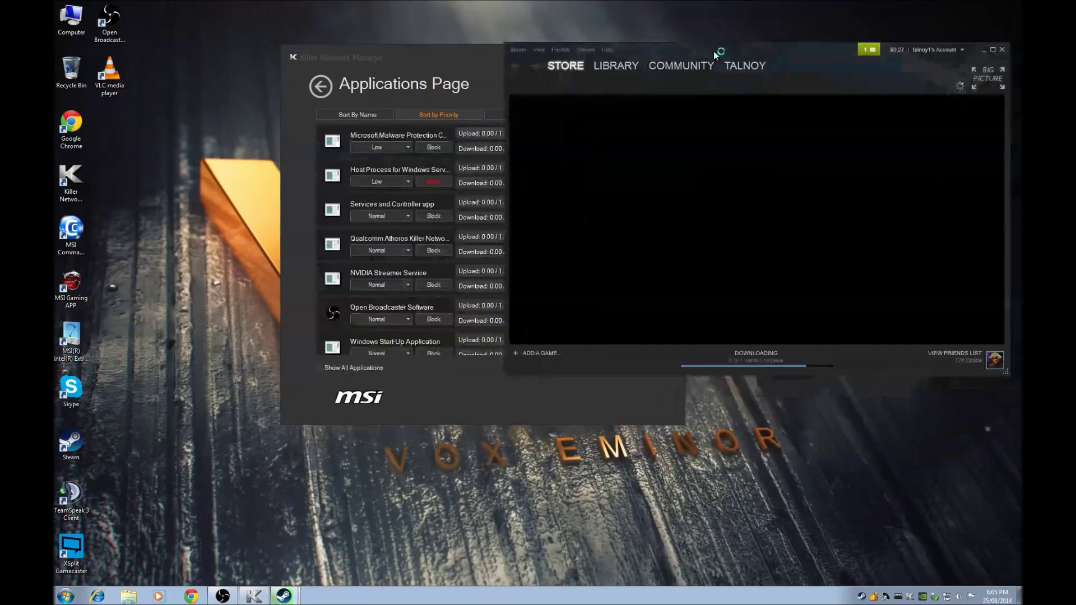
pyautogui.click(687, 480)
pyautogui.click(961, 354)
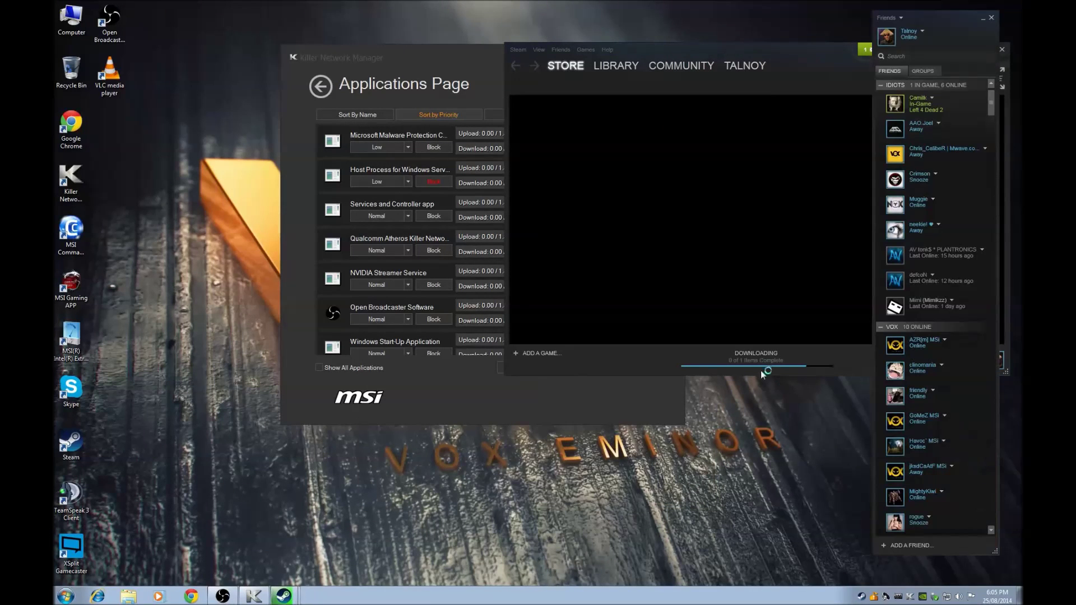
pyautogui.click(766, 354)
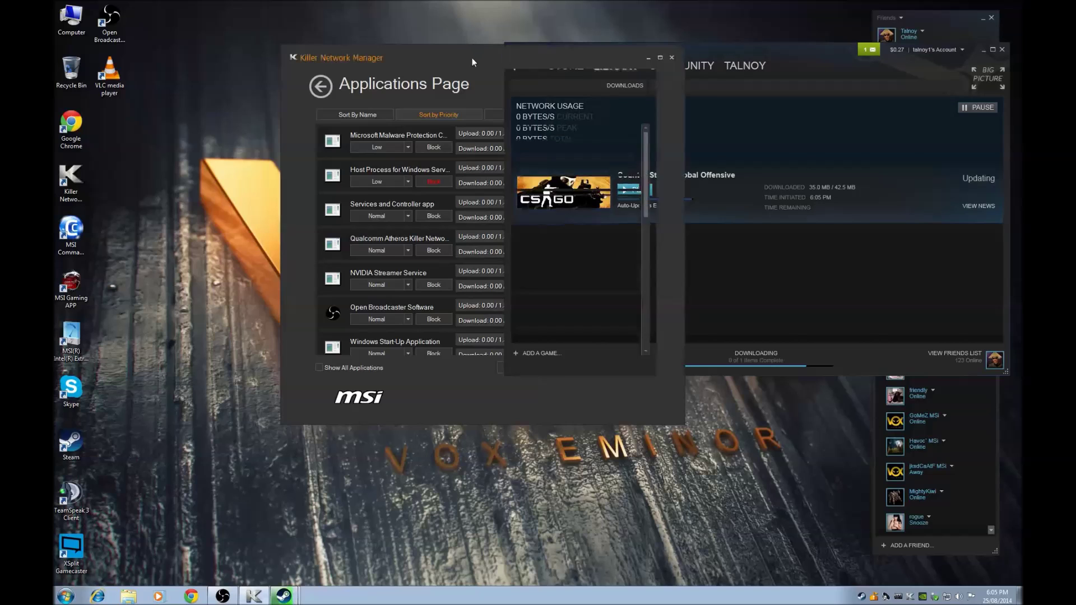
pyautogui.moveTo(472, 58); pyautogui.dragTo(319, 74)
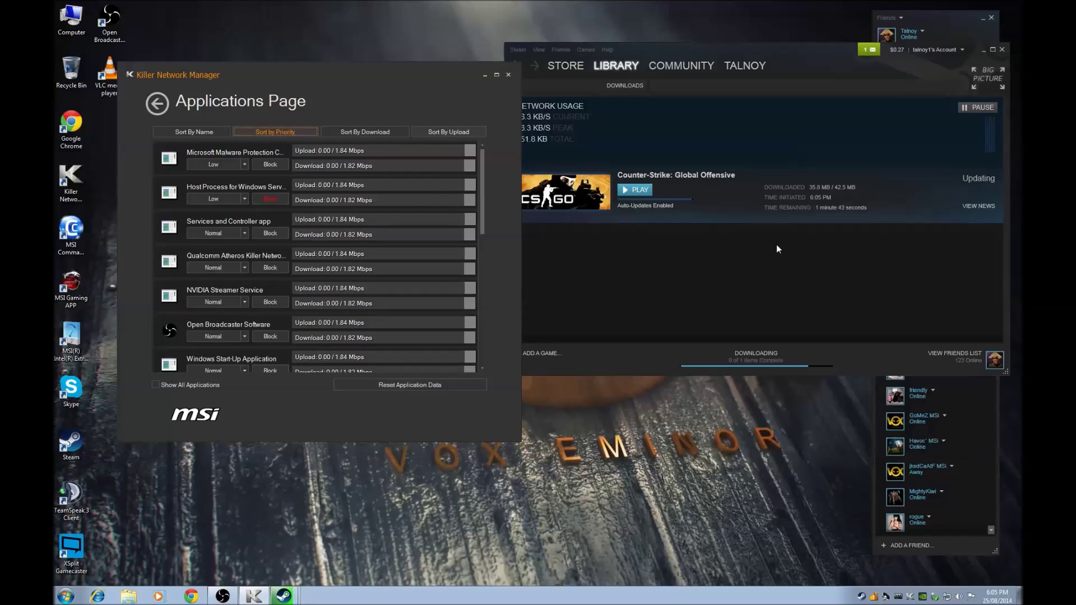
pyautogui.click(277, 195)
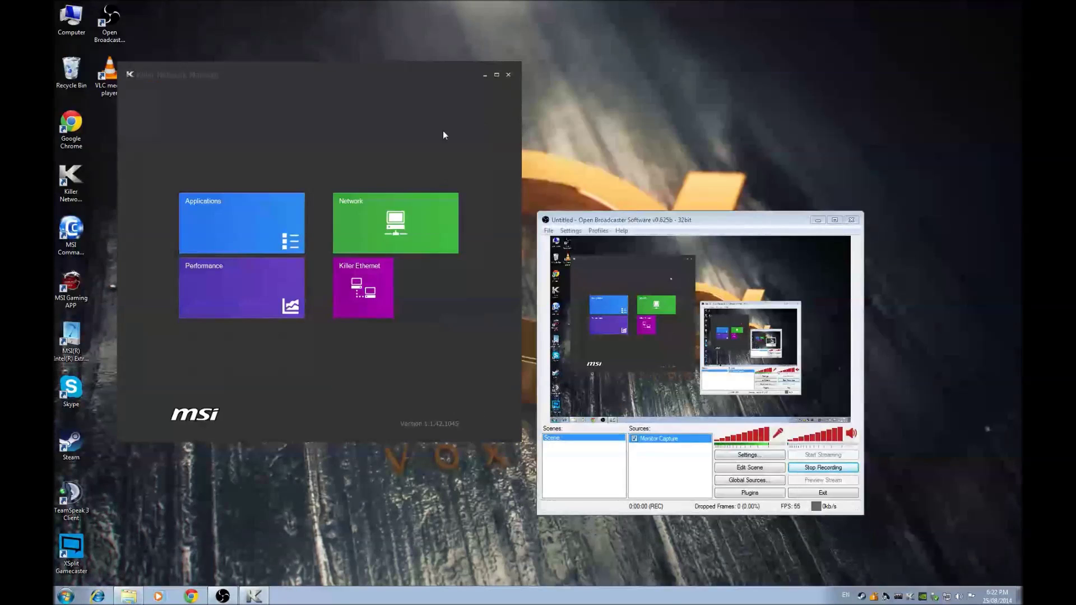
# Minimize Open Broadcaster Software and launch Counter-Strike: Global Offensive through Steam.
pyautogui.click(816, 222)
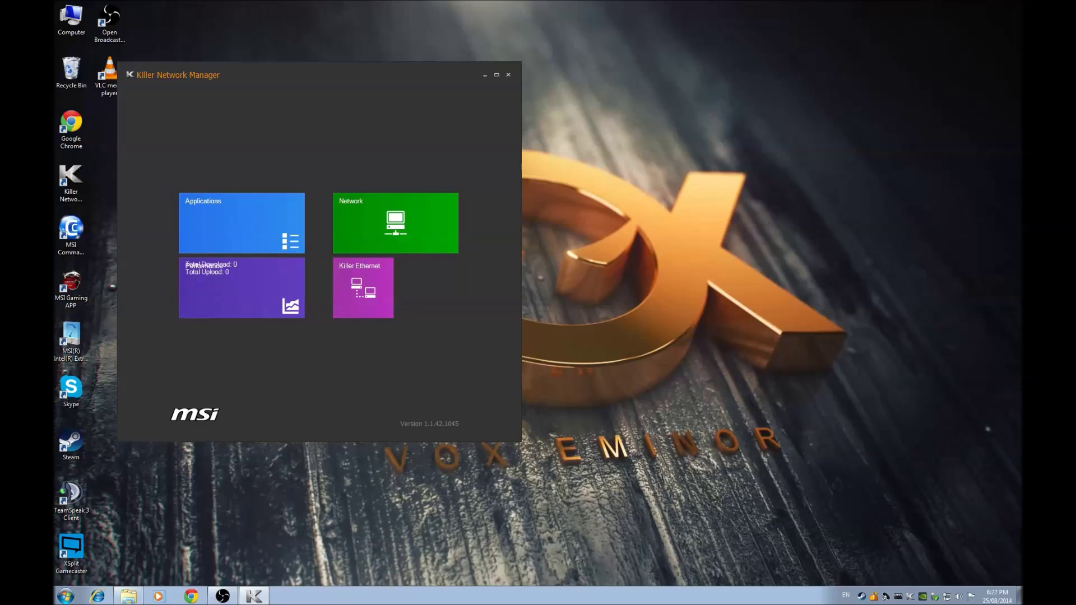
pyautogui.rightClick(862, 597)
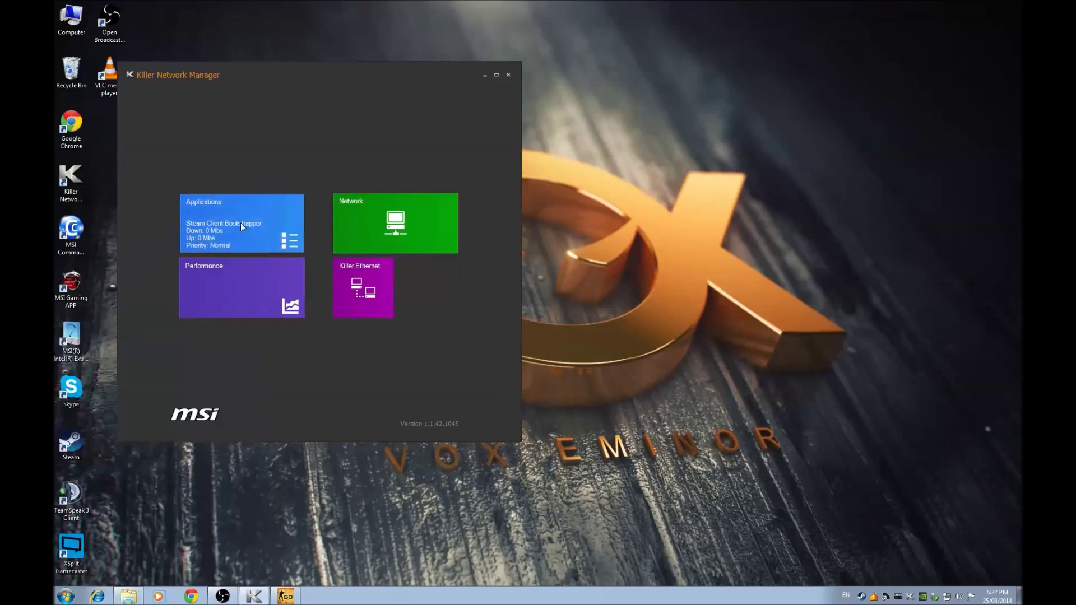
# Open the Applications Page, move the Killer Network Manager window to the middle of the desktop and sort applications by download.
pyautogui.click(241, 223)
pyautogui.moveTo(329, 75); pyautogui.dragTo(576, 78)
pyautogui.click(609, 133)
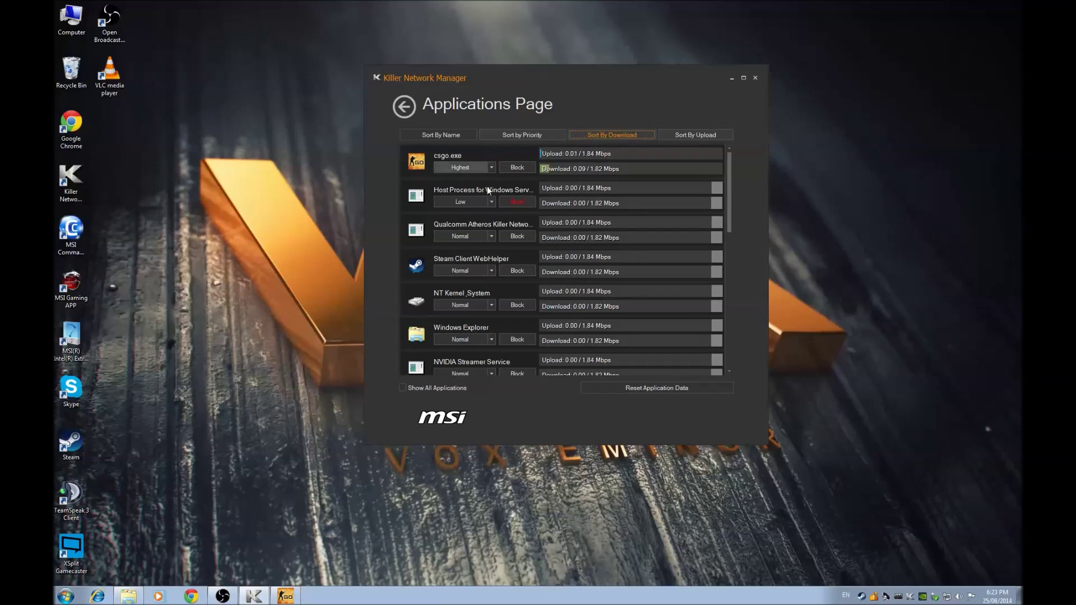
# Switch to Google Chrome and open the most recent Windows XP Service Pack 3 download page from the browsing history.
pyautogui.click(191, 595)
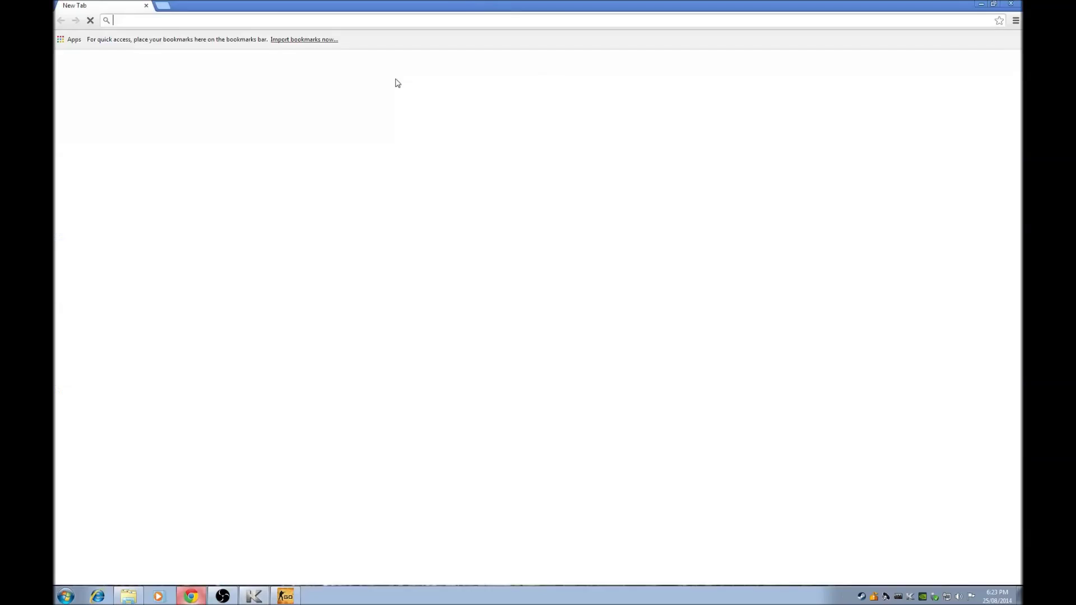
pyautogui.hotkey('ctrl', 'h')
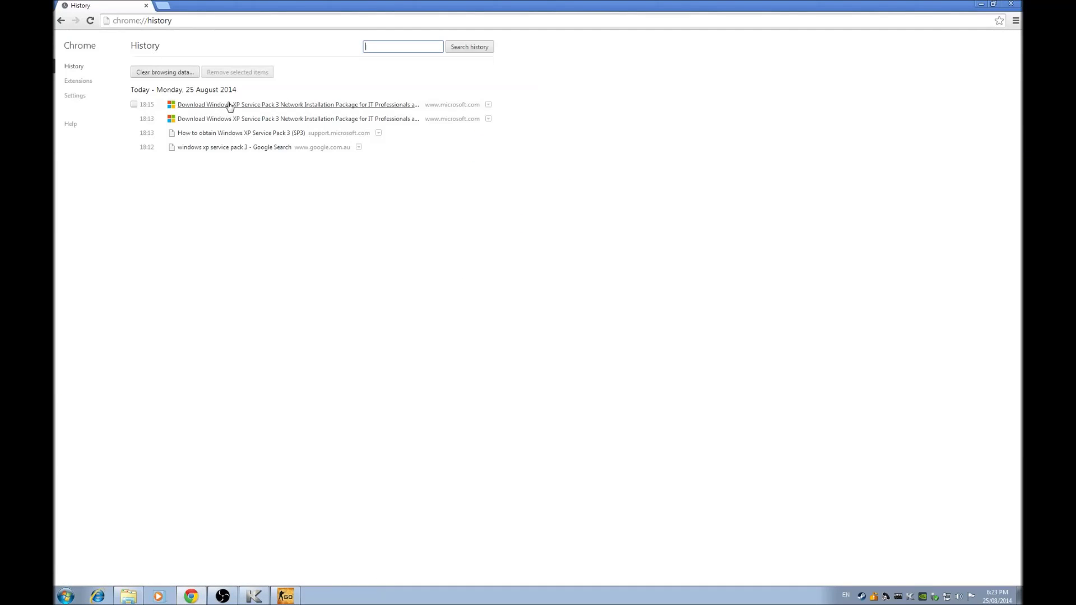
pyautogui.click(229, 105)
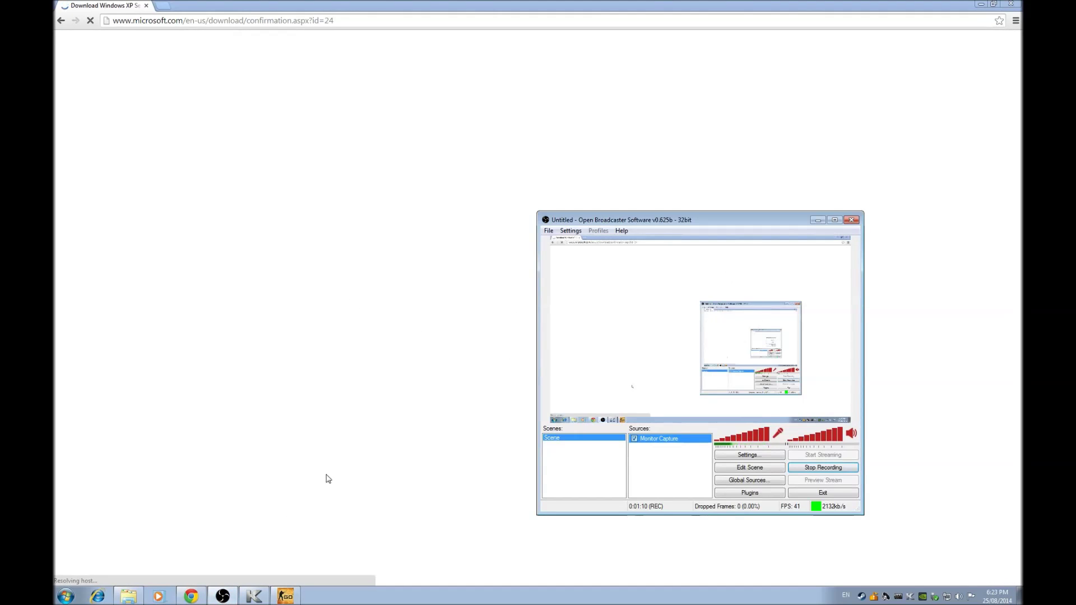
# Minimize Open Broadcaster Software and bring Killer Network Manager in front of Chrome to examine the browser's bandwidth use during the download.
pyautogui.click(223, 595)
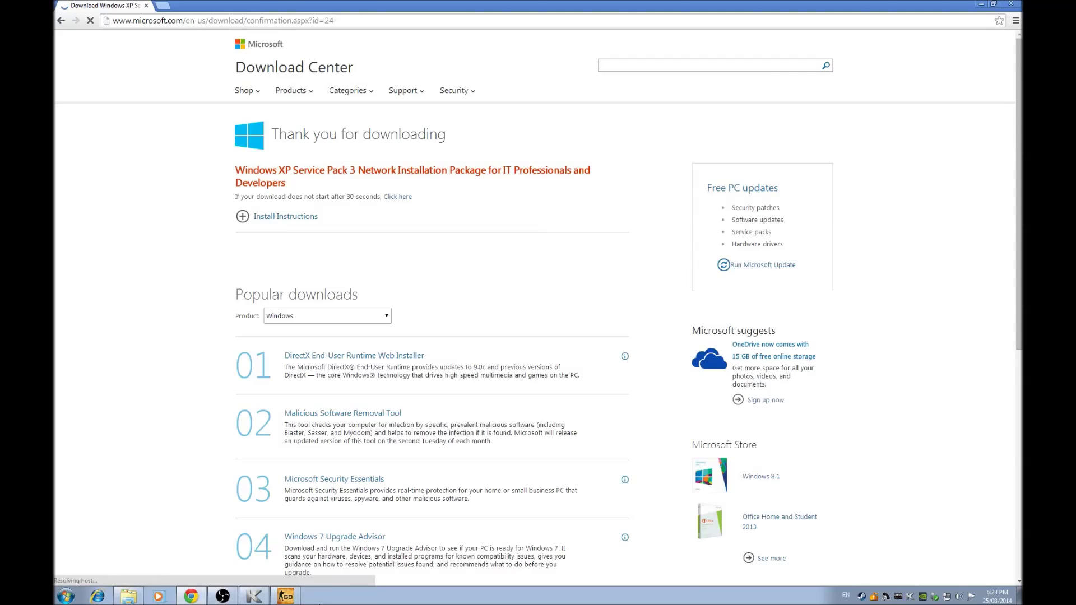
pyautogui.click(253, 597)
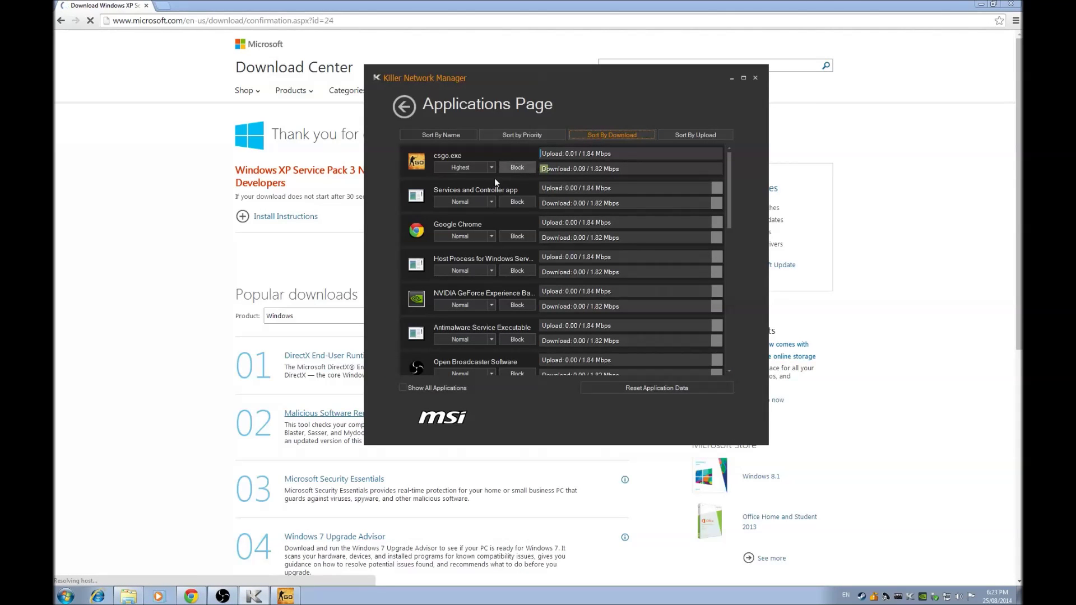
pyautogui.click(173, 246)
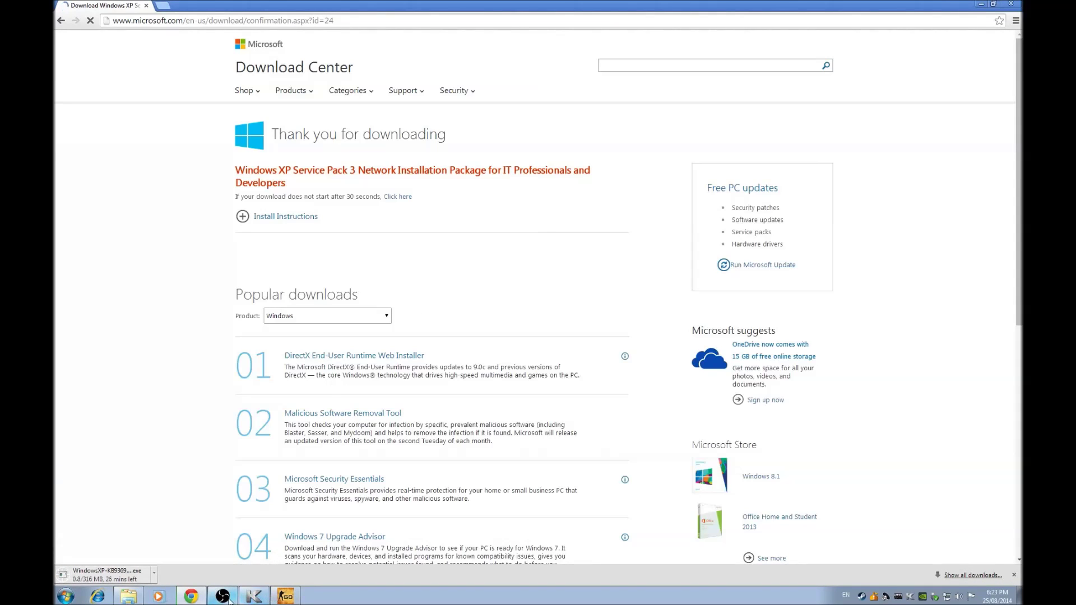
pyautogui.click(253, 597)
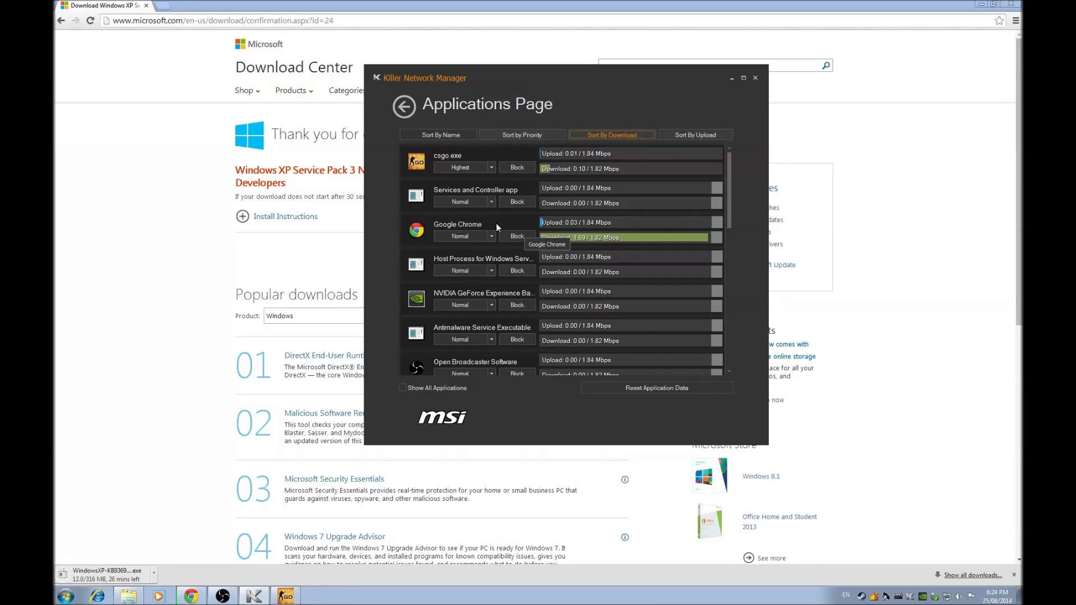
# Exit Google Chrome and cancel the Windows XP Service Pack 3 download in progress.
pyautogui.click(1010, 4)
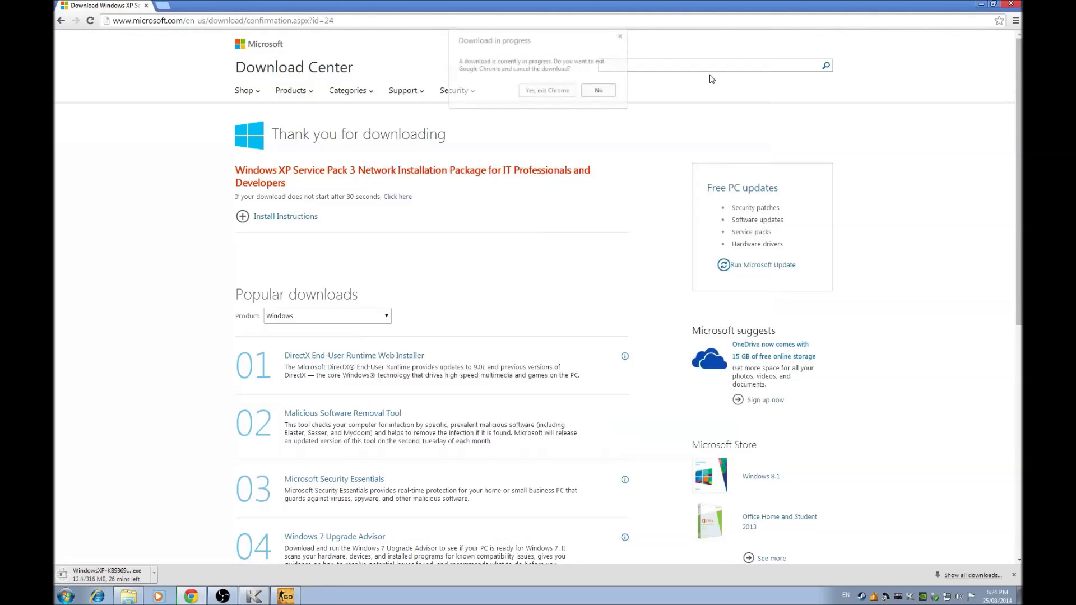
pyautogui.click(557, 92)
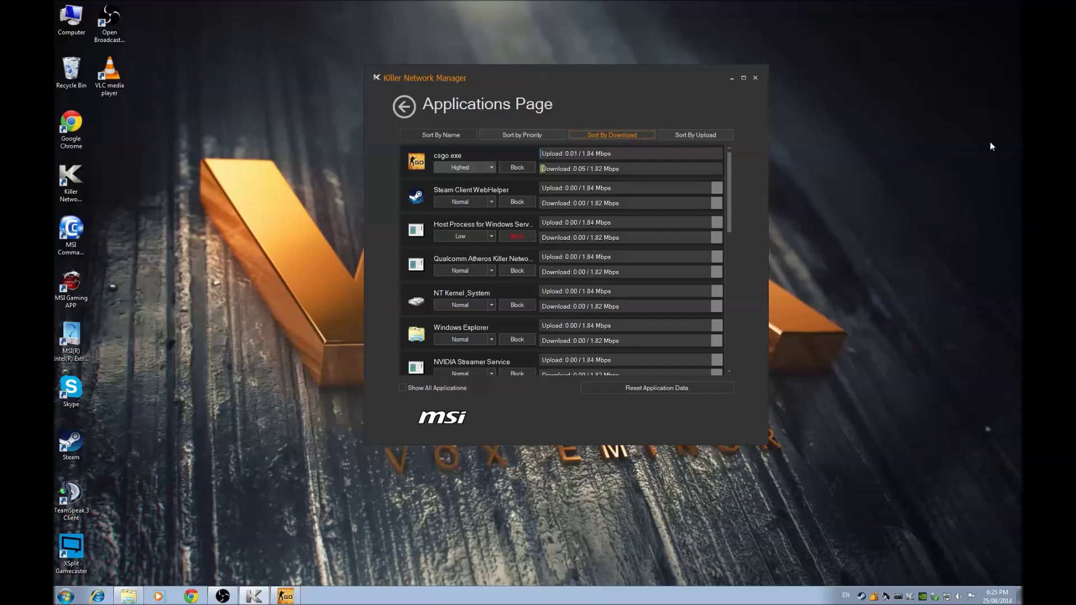
# Move the Killer Network Manager window closer to the desktop icons and select the MSI Gaming APP shortcut.
pyautogui.moveTo(605, 78); pyautogui.dragTo(435, 64)
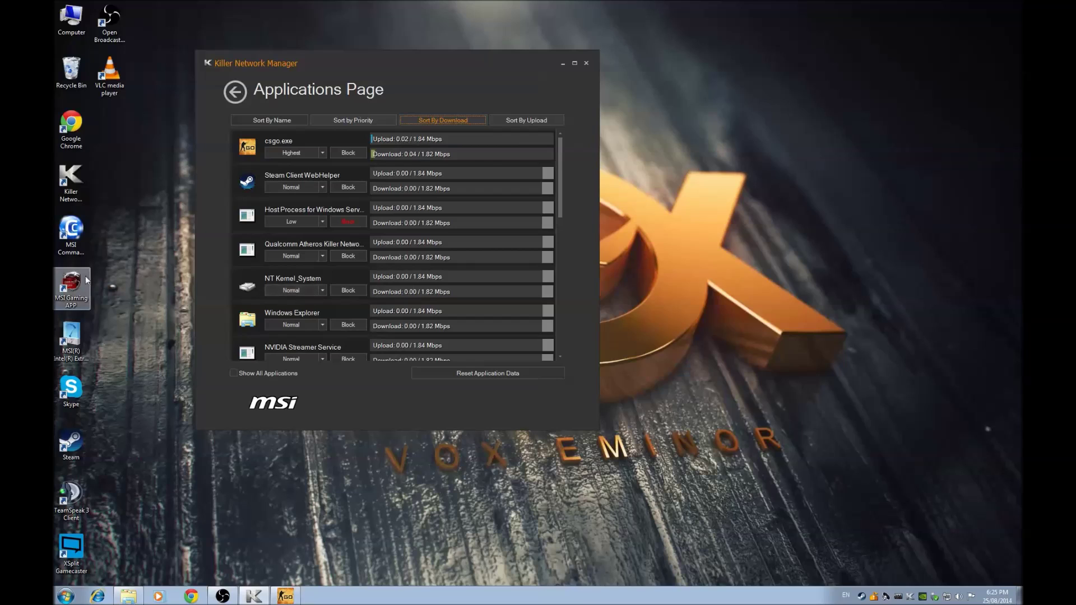
pyautogui.click(72, 287)
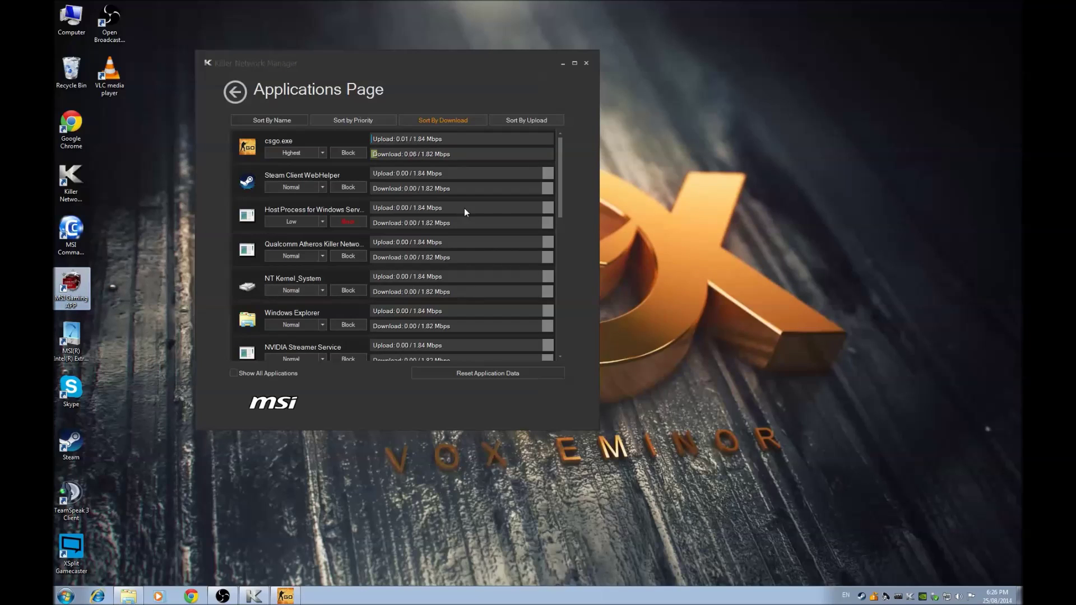